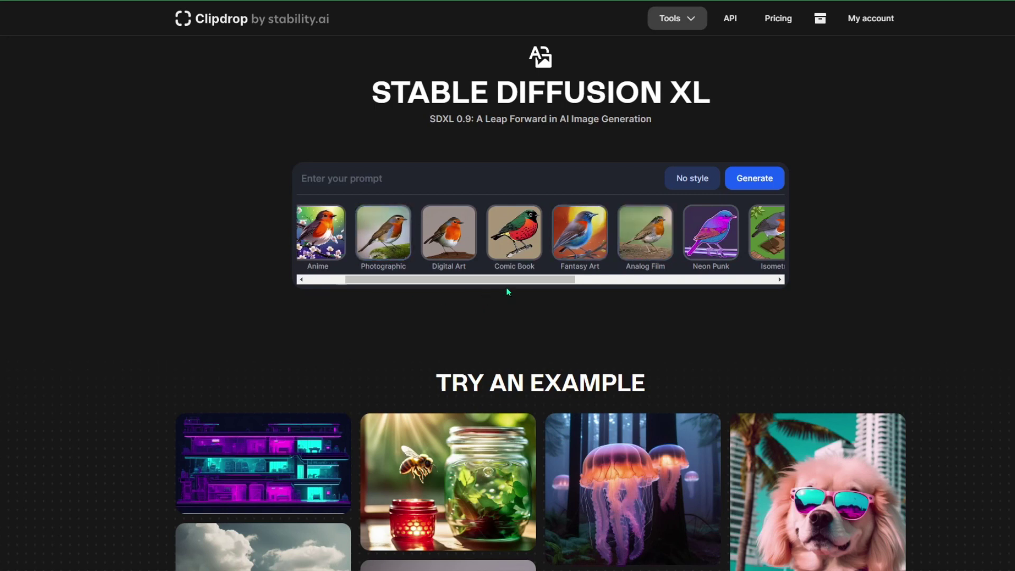
Step: Generate images from the prompt about a high fantasy fairy in a bottle with green luminescent lighting, using the Fantasy Art style
{"action": "left_click_drag", "start_coordinate": [515, 282], "coordinate": [458, 283]}
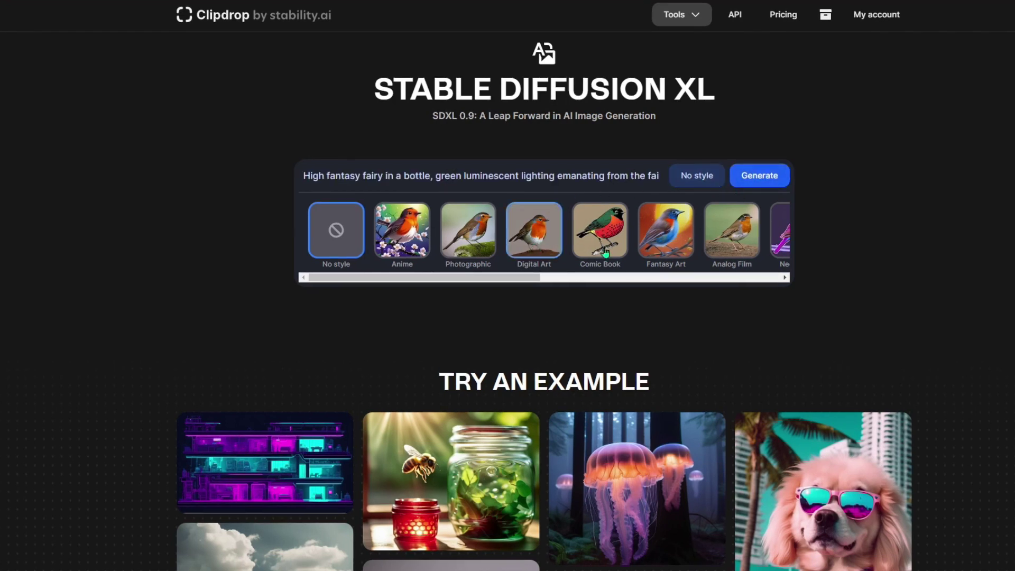
{"action": "left_click_drag", "start_coordinate": [645, 177], "coordinate": [722, 192]}
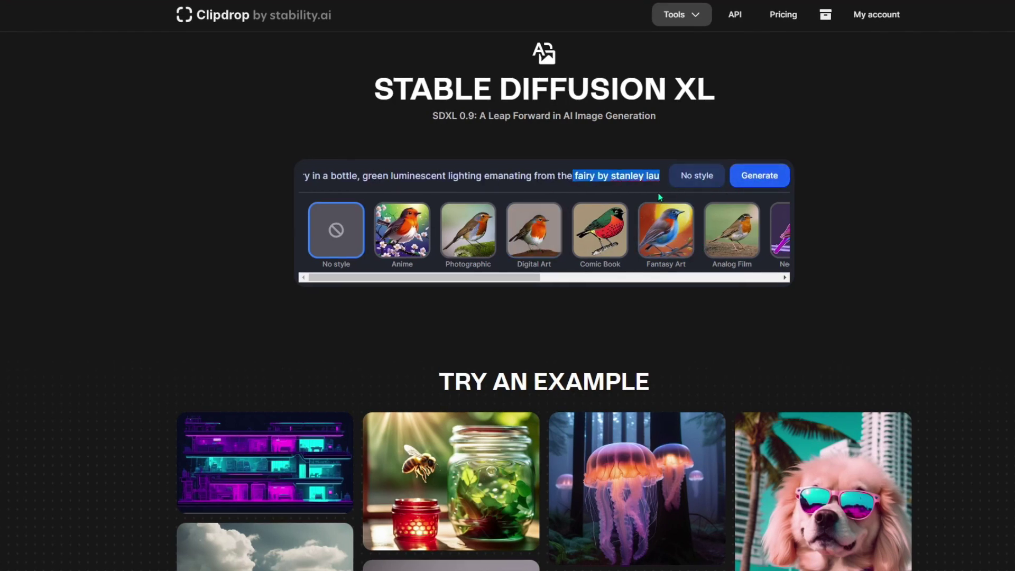
{"action": "left_click", "coordinate": [622, 179]}
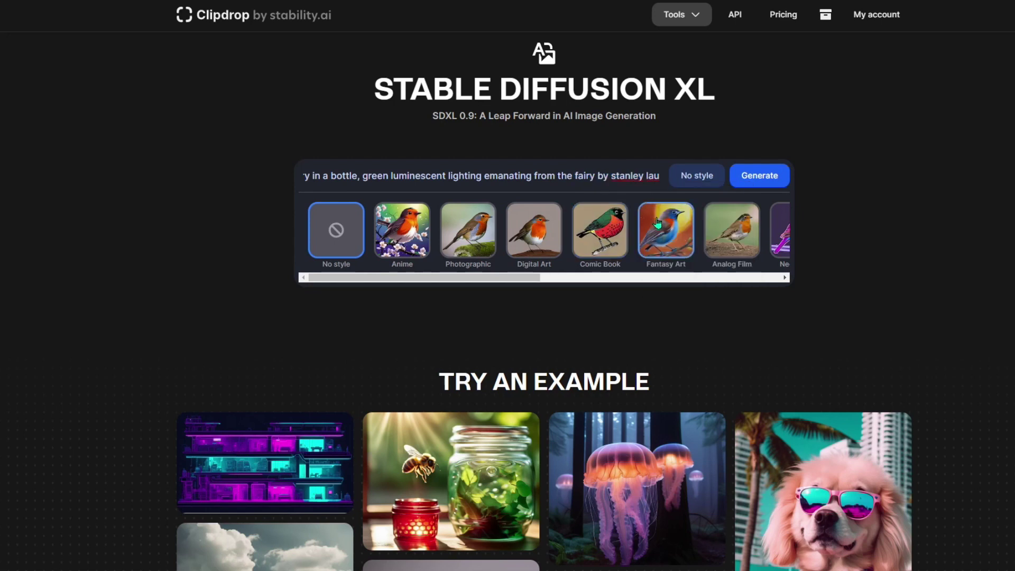
{"action": "left_click", "coordinate": [657, 222]}
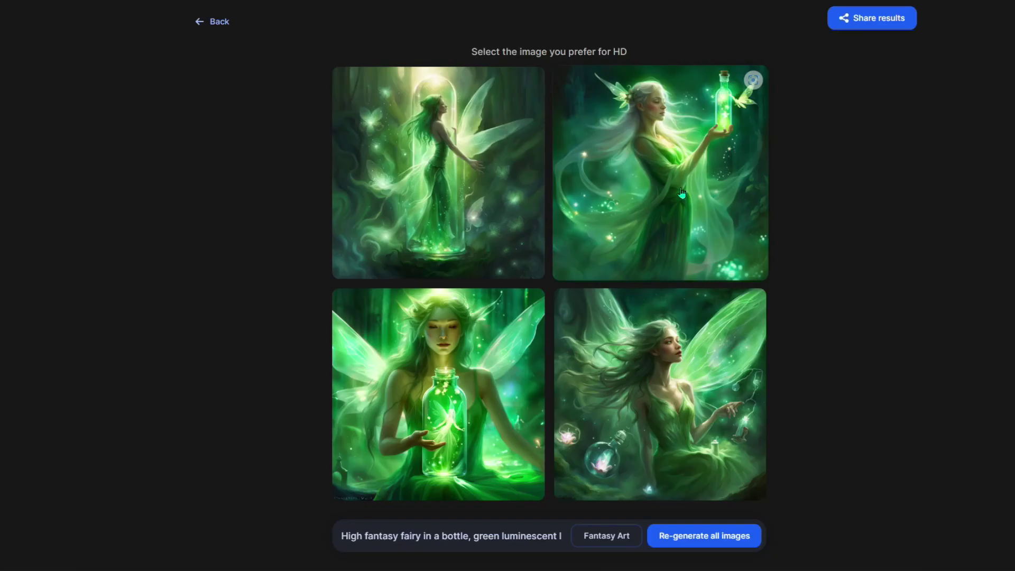
{"action": "left_click", "coordinate": [661, 370]}
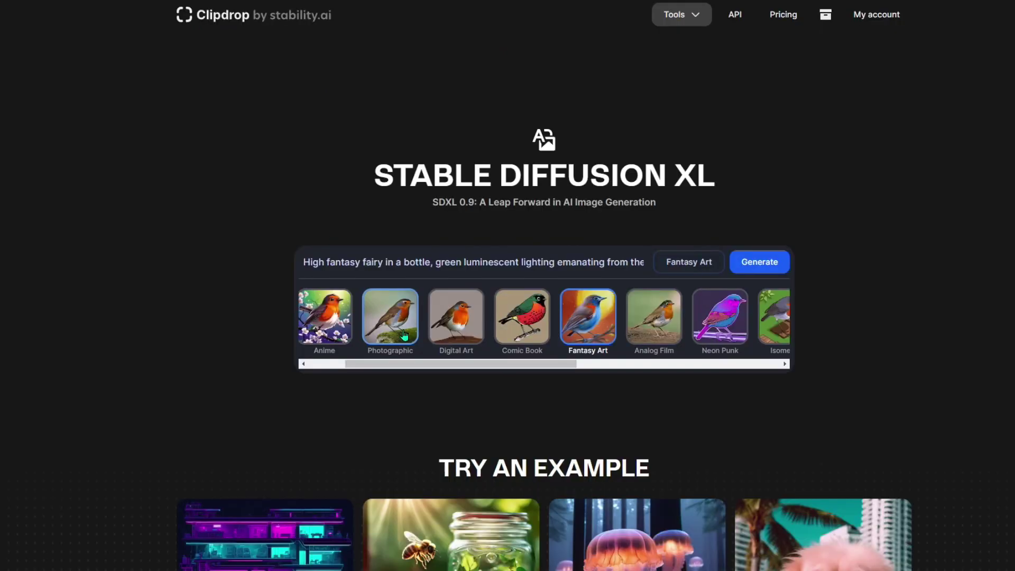
Step: Generate the same fairy prompt in the Photographic style and view the first result enlarged before returning to the grid
{"action": "left_click", "coordinate": [404, 334]}
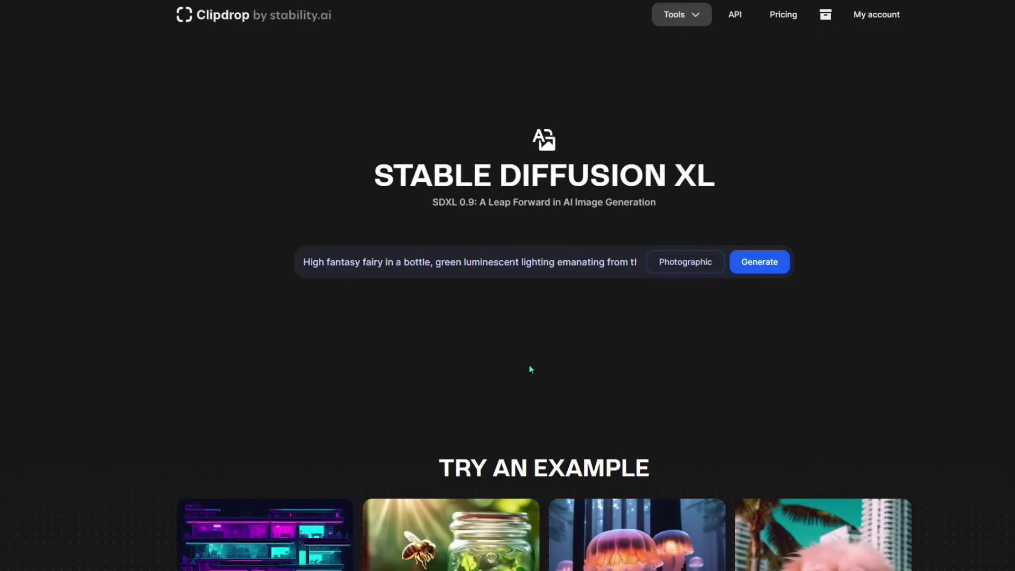
{"action": "left_click", "coordinate": [767, 263]}
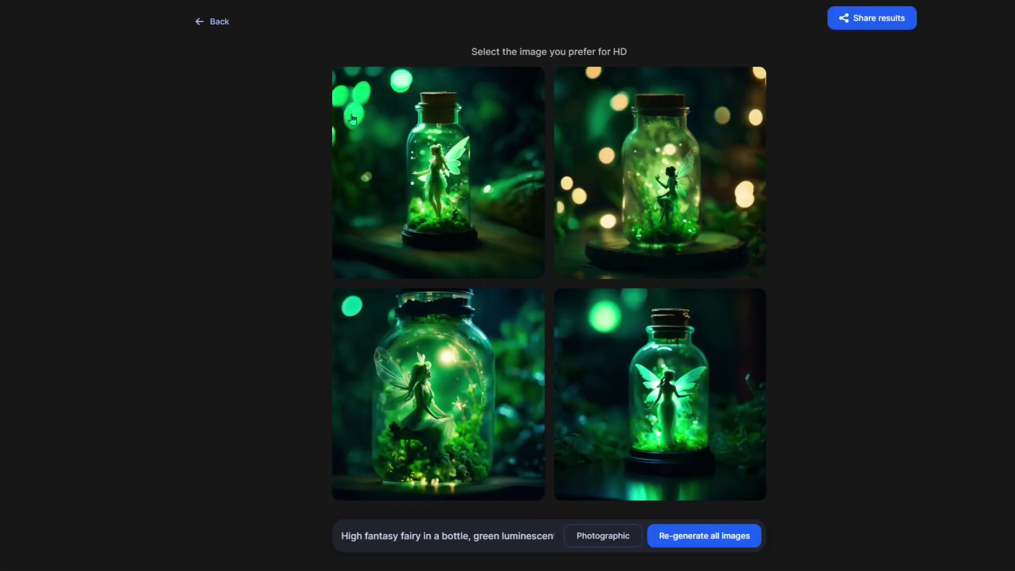
{"action": "left_click", "coordinate": [464, 152]}
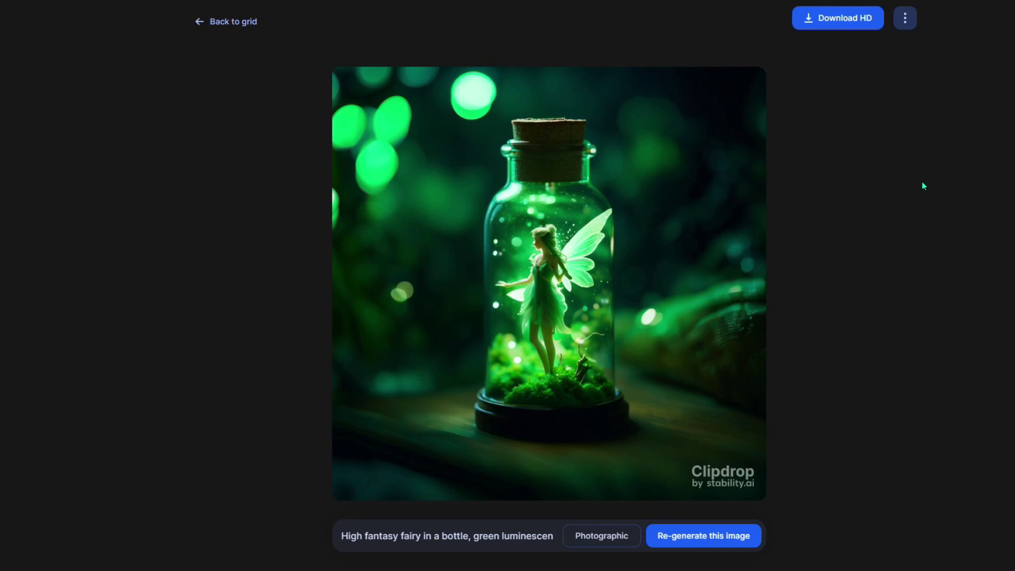
{"action": "left_click", "coordinate": [208, 23]}
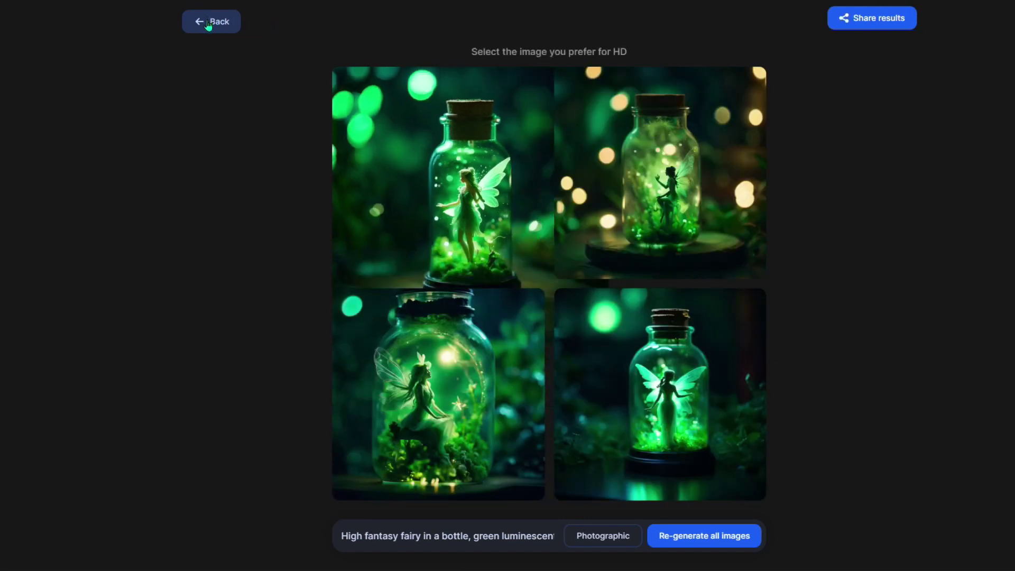
Step: Choose the second result, the seated fairy in a jar with warm bokeh lights, and send it to Cleanup imperfections
{"action": "left_click", "coordinate": [681, 167]}
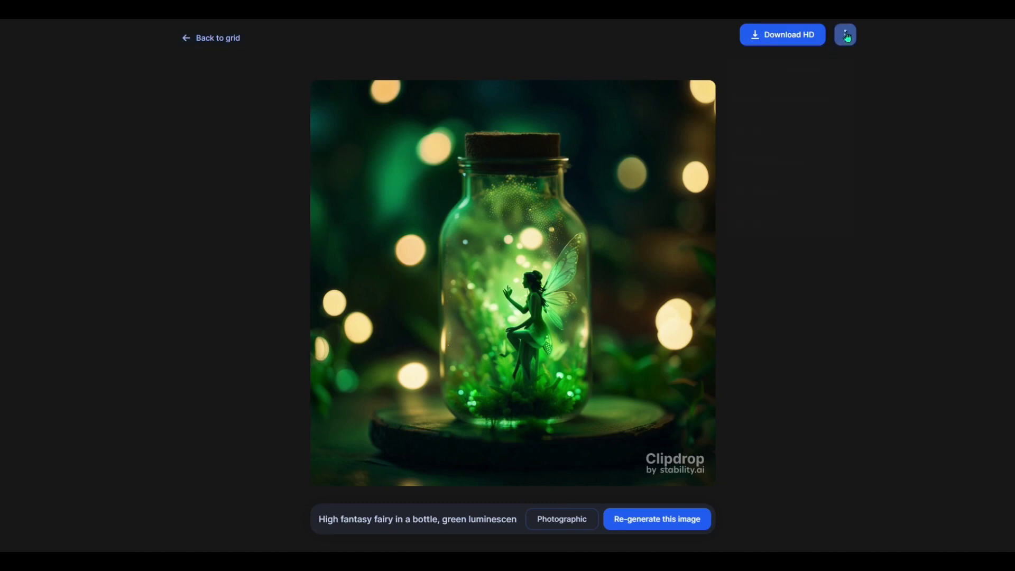
{"action": "left_click", "coordinate": [904, 18]}
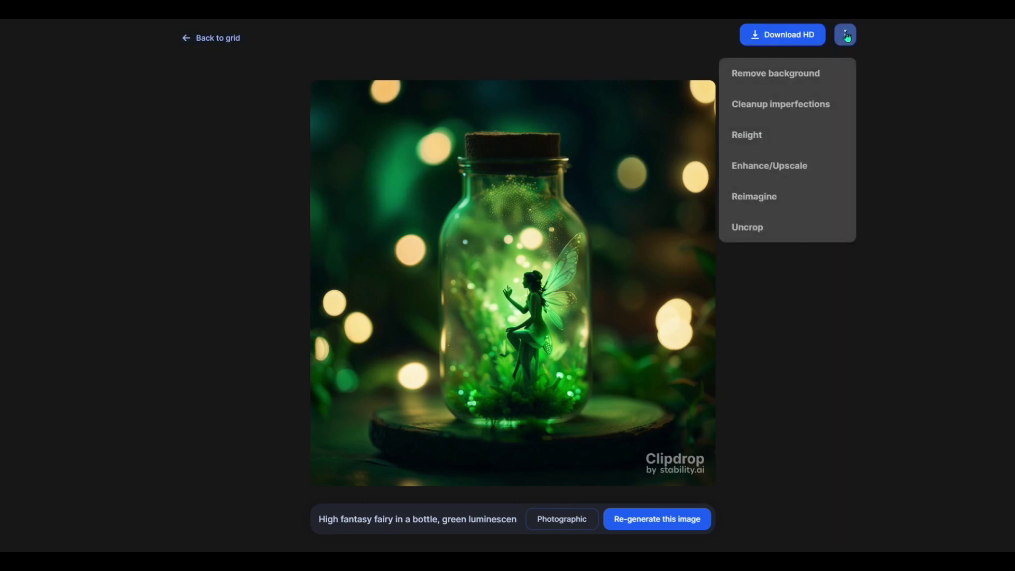
{"action": "left_click", "coordinate": [825, 108]}
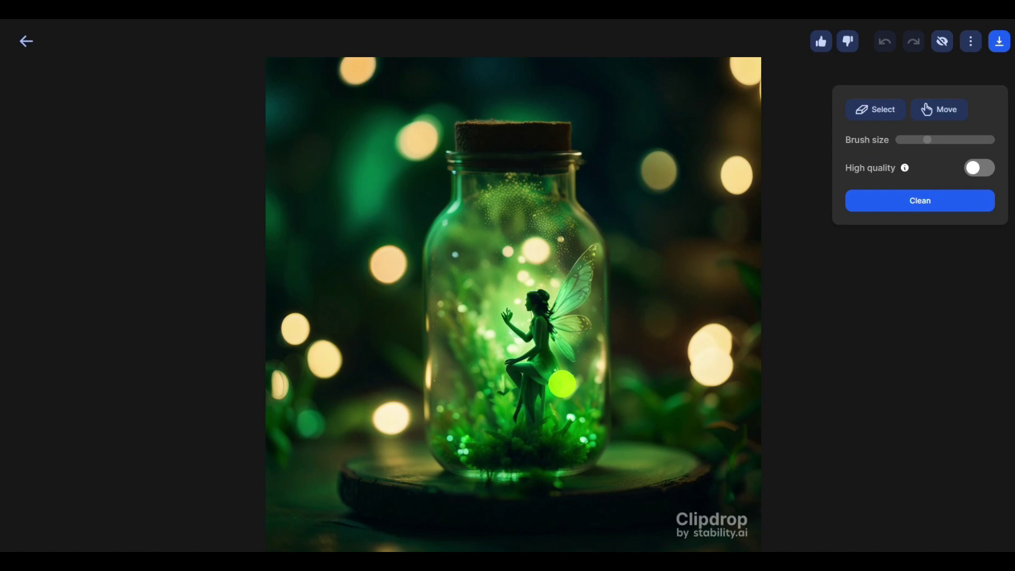
Step: Brush over the spots beside the fairy's legs and clean them from the image
{"action": "left_click", "coordinate": [564, 381]}
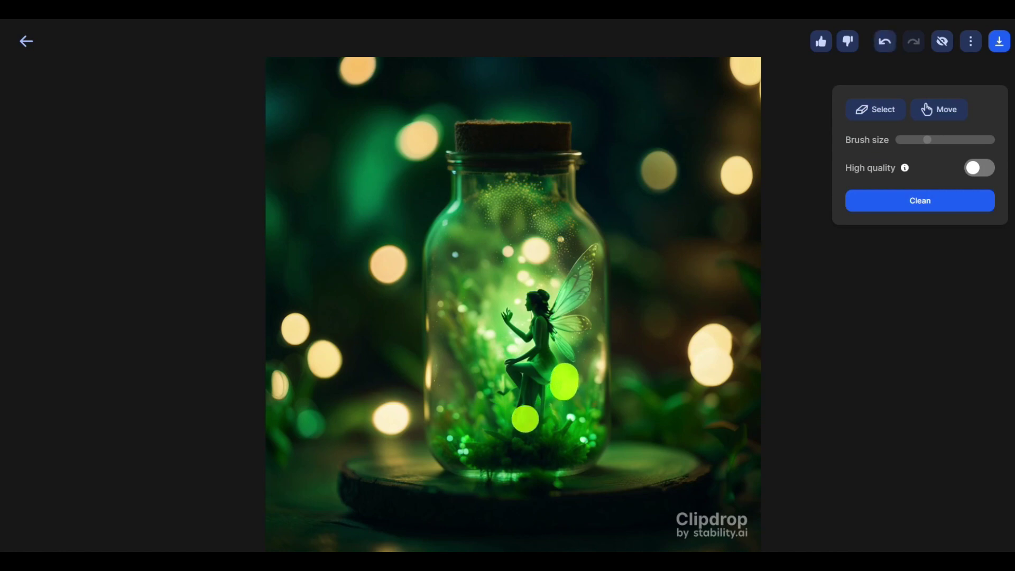
{"action": "left_click", "coordinate": [499, 393]}
{"action": "left_click", "coordinate": [921, 200]}
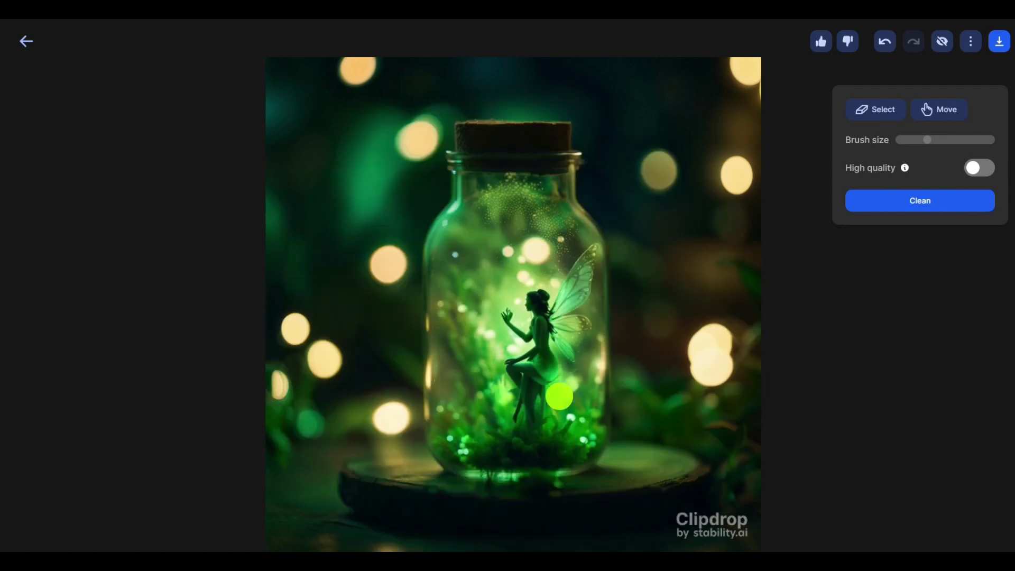
{"action": "left_click", "coordinate": [559, 397]}
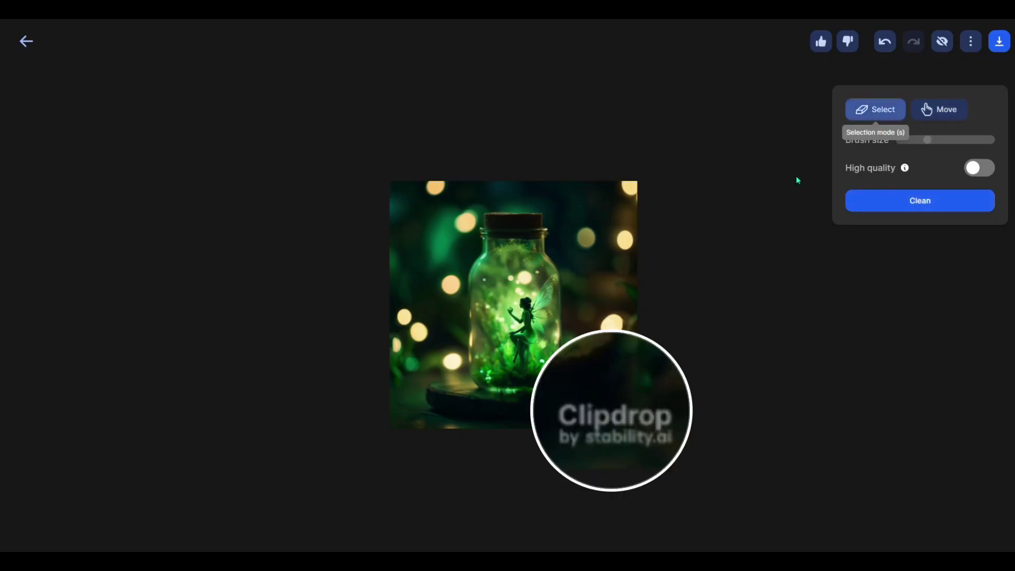
Step: Brush over the Clipdrop watermark in the image's lower corner, clean it, and give the result a positive rating
{"action": "left_click_drag", "start_coordinate": [608, 419], "coordinate": [625, 418]}
{"action": "left_click", "coordinate": [913, 201]}
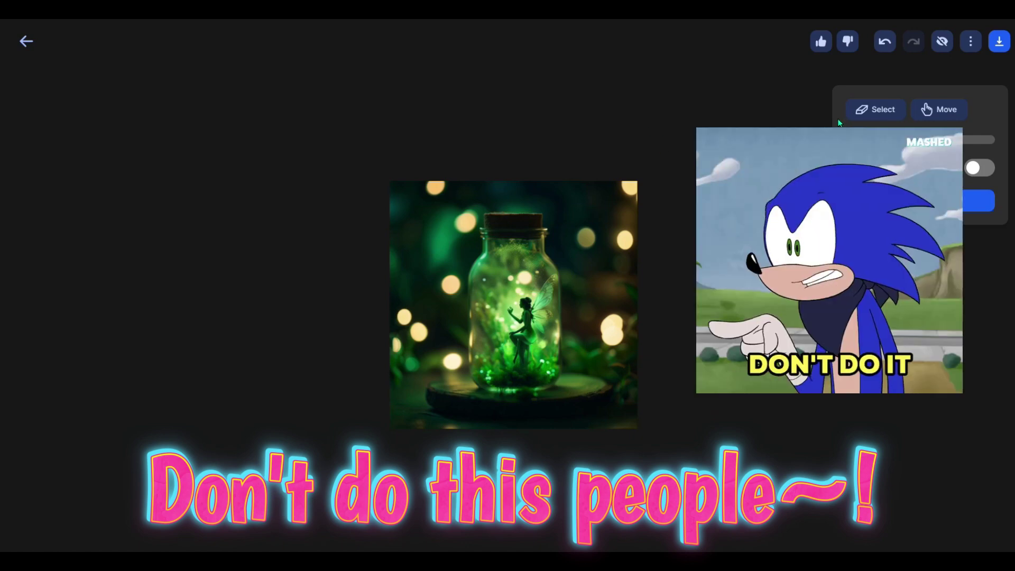
{"action": "left_click", "coordinate": [822, 45]}
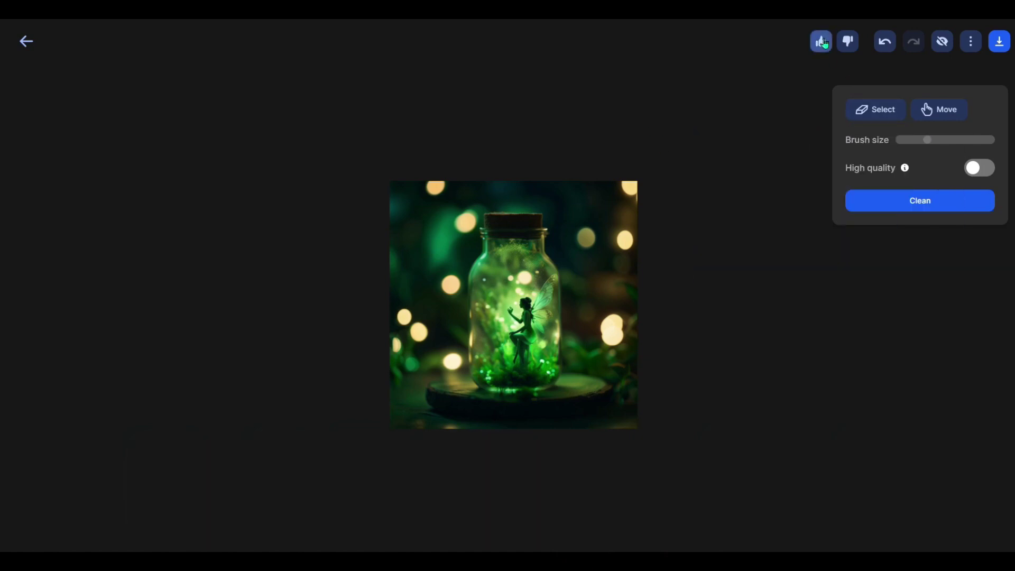
Step: Send the image to Relight and continue with the downscaled 1024 × 1024 SD version
{"action": "left_click", "coordinate": [971, 41]}
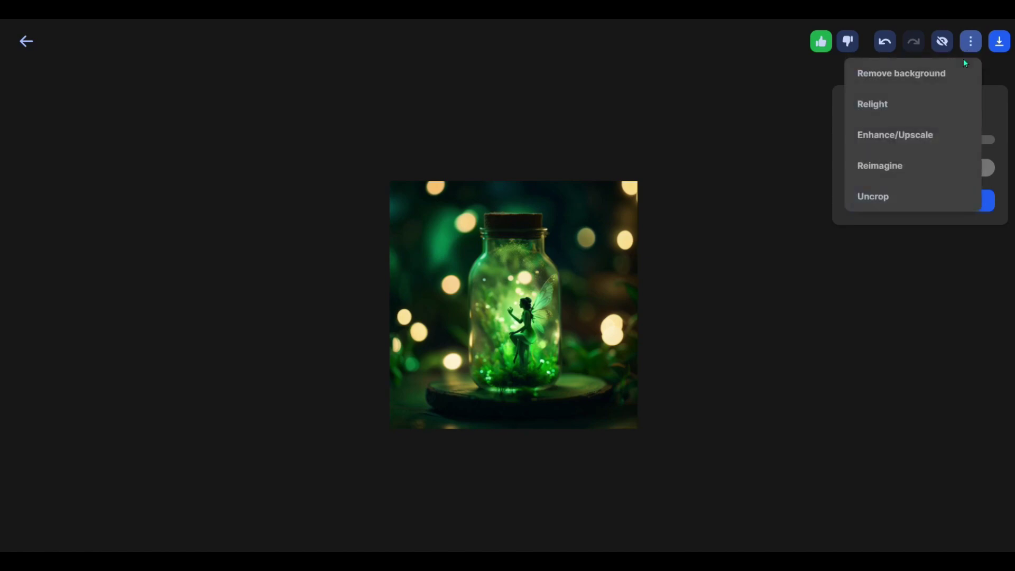
{"action": "left_click", "coordinate": [896, 110]}
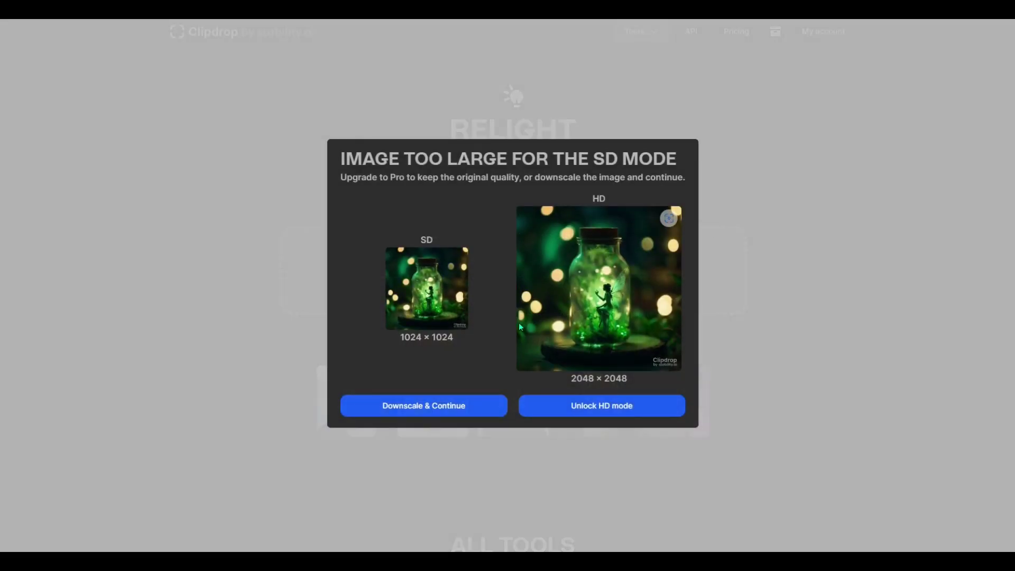
{"action": "left_click", "coordinate": [454, 410]}
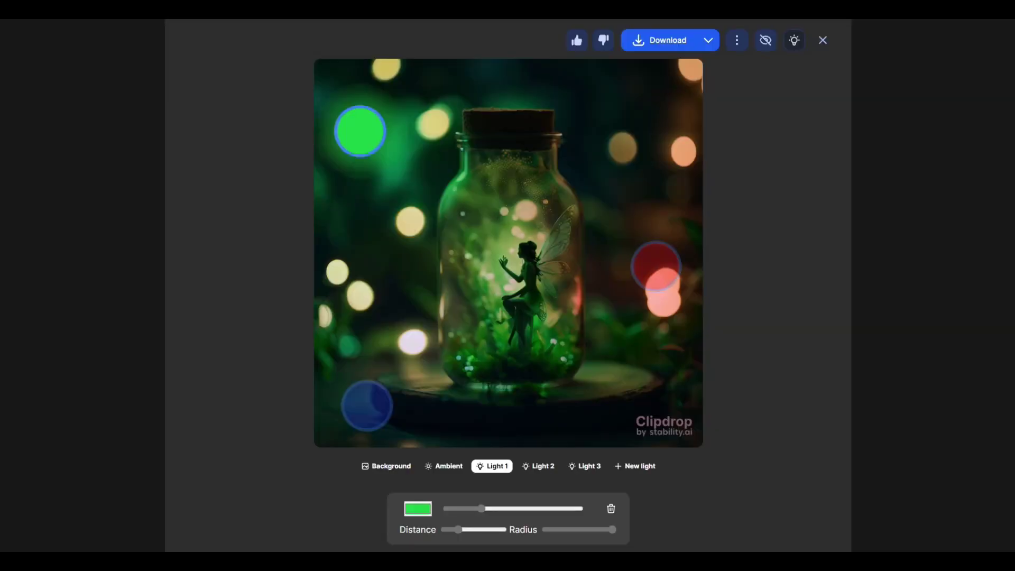
Step: Delete the three preset lights from the relight scene
{"action": "left_click", "coordinate": [610, 509]}
{"action": "left_click", "coordinate": [610, 509]}
{"action": "left_click", "coordinate": [610, 509]}
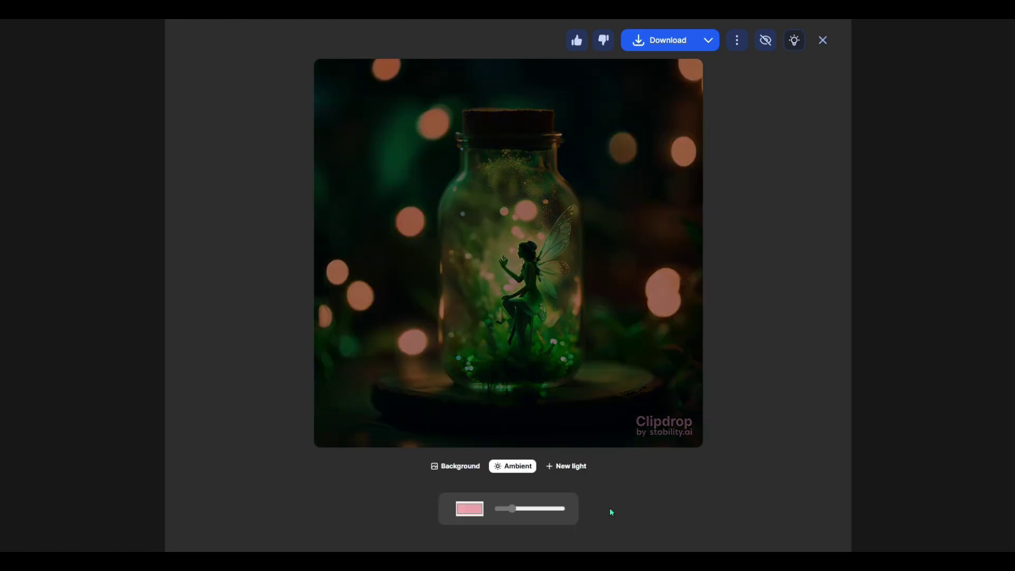
Step: Set the ambient light colour to white (RGB 255, 255, 255)
{"action": "left_click", "coordinate": [477, 511]}
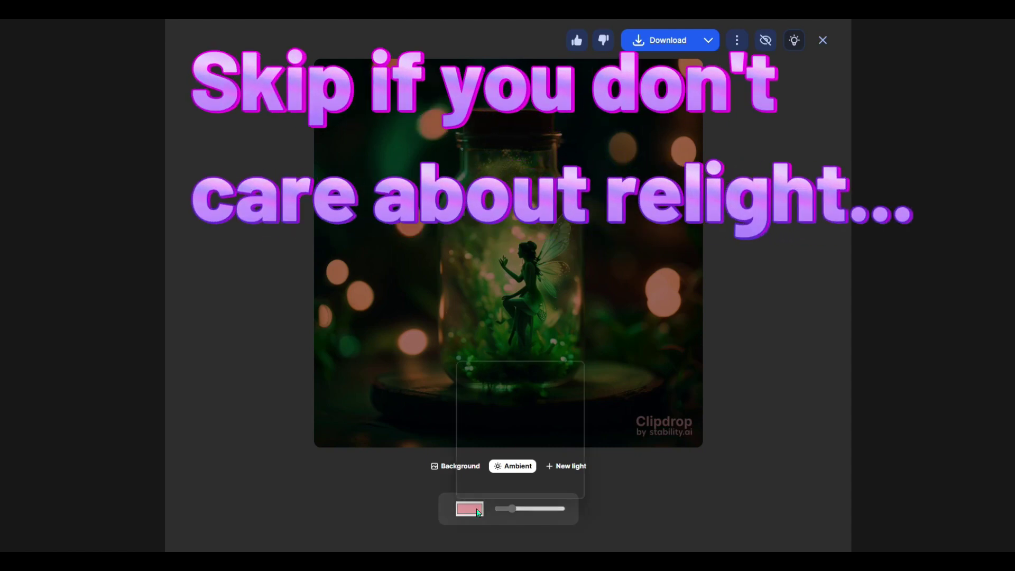
{"action": "left_click_drag", "start_coordinate": [473, 372], "coordinate": [436, 357]}
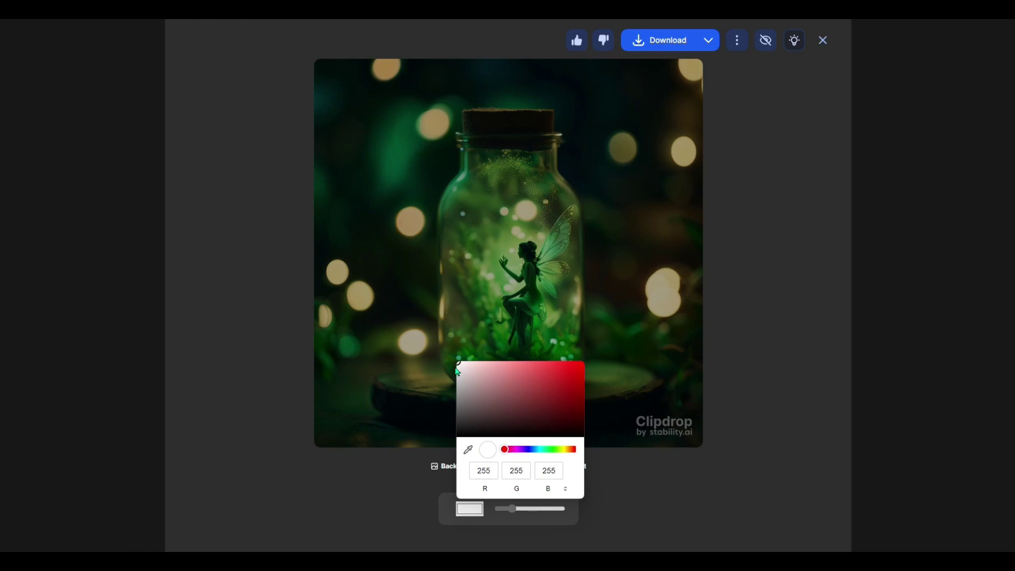
{"action": "left_click", "coordinate": [604, 472]}
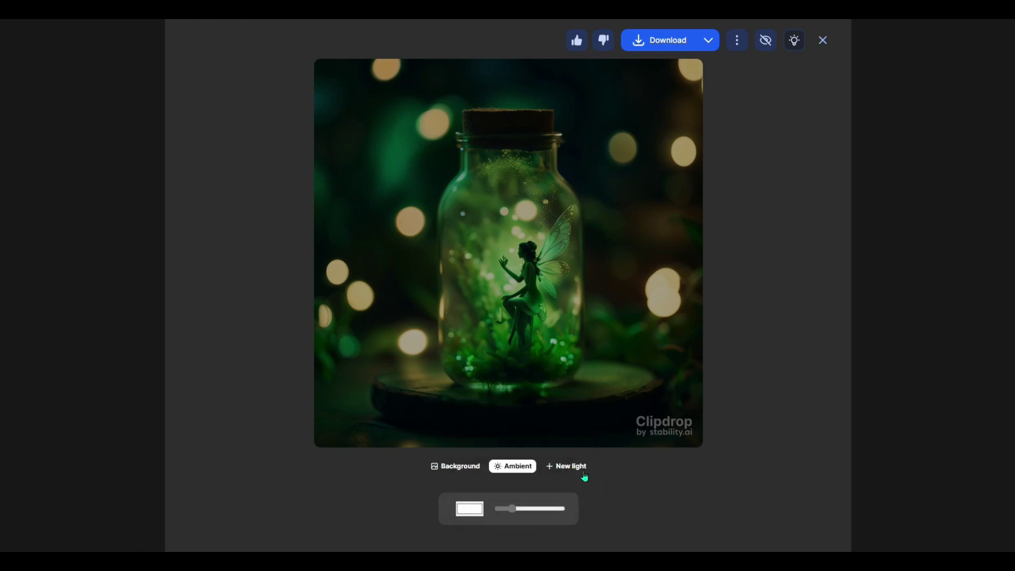
Step: Add a new light in the image's upper-left area beside the jar's cork and colour it dark blue
{"action": "left_click", "coordinate": [565, 467]}
{"action": "left_click_drag", "start_coordinate": [497, 253], "coordinate": [388, 102]}
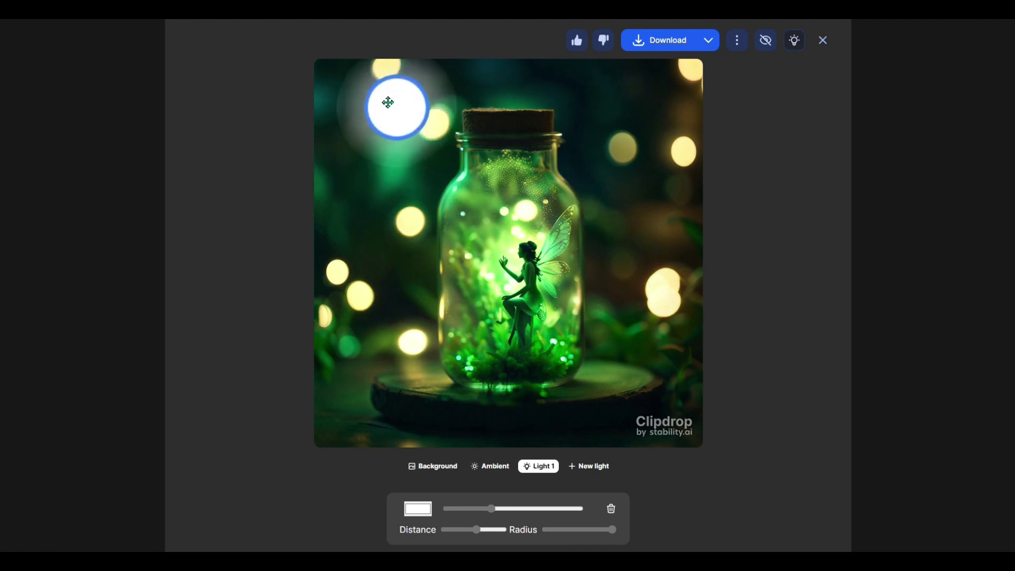
{"action": "left_click", "coordinate": [423, 516]}
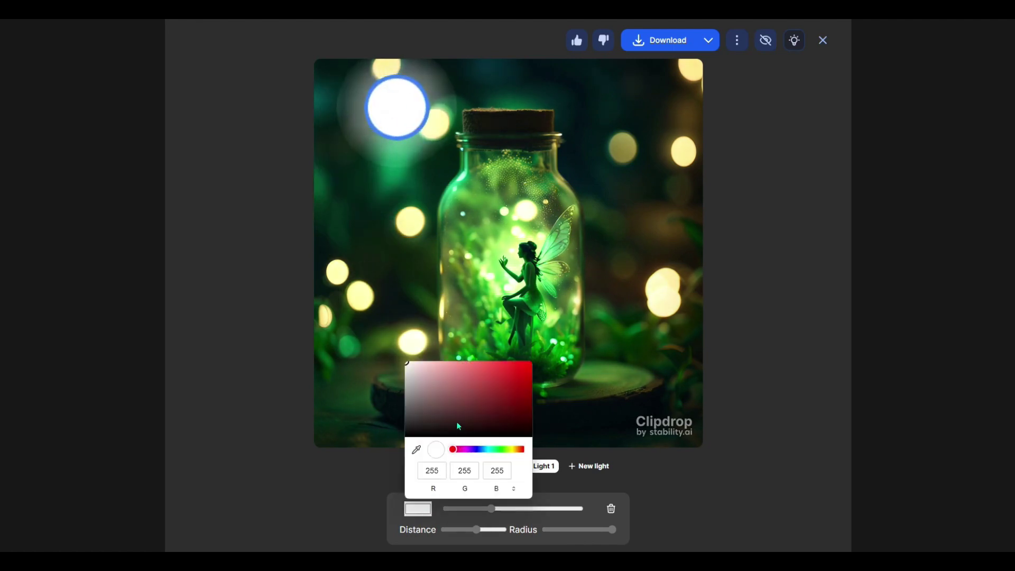
{"action": "left_click", "coordinate": [496, 450]}
{"action": "left_click", "coordinate": [509, 394]}
{"action": "left_click_drag", "start_coordinate": [499, 450], "coordinate": [481, 455]}
{"action": "left_click", "coordinate": [311, 493]}
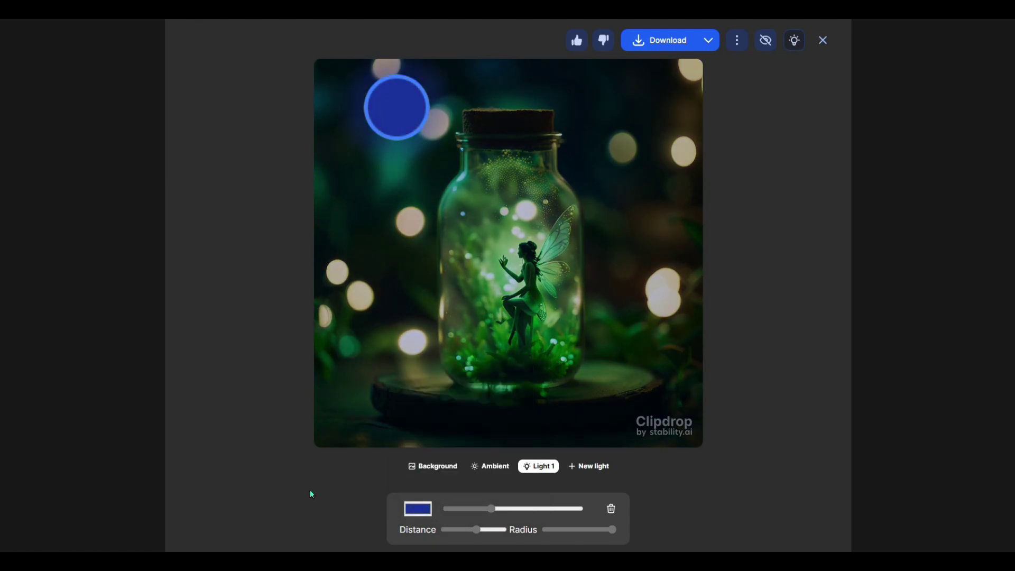
Step: Try the blue light at different spots around the jar, shortening its distance and raising its intensity
{"action": "left_click_drag", "start_coordinate": [423, 118], "coordinate": [530, 181]}
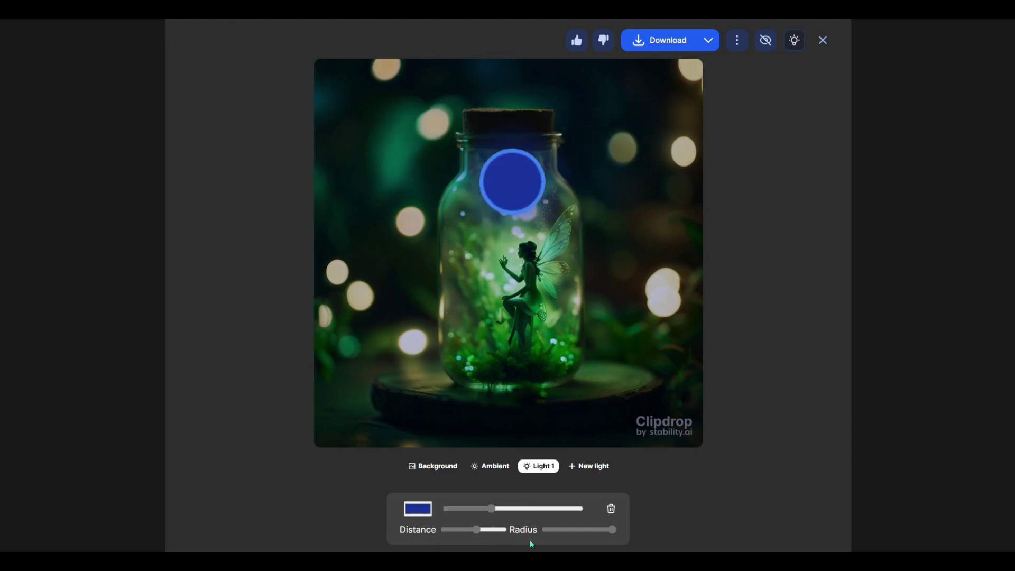
{"action": "left_click_drag", "start_coordinate": [476, 529], "coordinate": [450, 541]}
{"action": "left_click_drag", "start_coordinate": [497, 511], "coordinate": [563, 509]}
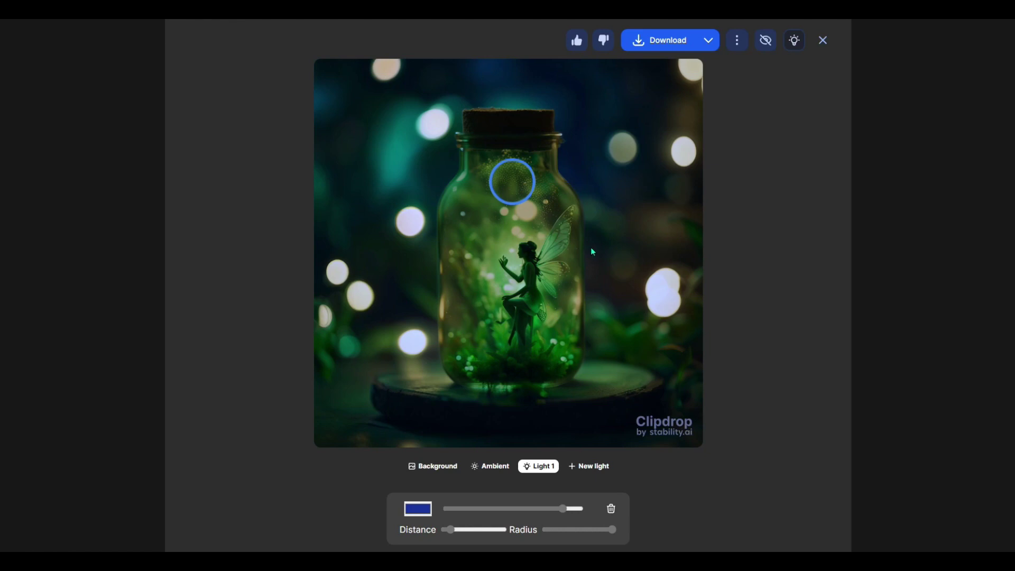
{"action": "left_click_drag", "start_coordinate": [531, 185], "coordinate": [536, 269]}
{"action": "mouse_move", "coordinate": [451, 530]}
{"action": "left_mouse_down"}
{"action": "mouse_move", "coordinate": [441, 536]}
{"action": "mouse_move", "coordinate": [449, 530]}
{"action": "left_mouse_up"}
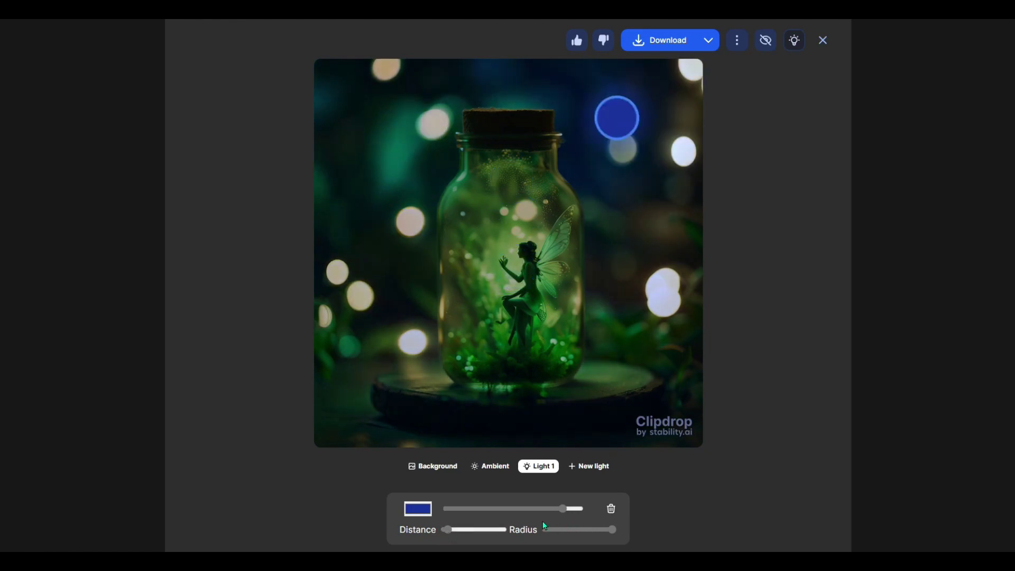
Step: Recolour Light 1 white near the upper-right bokeh spots and lower the ambient light's intensity
{"action": "left_click", "coordinate": [419, 511]}
{"action": "left_click_drag", "start_coordinate": [427, 407], "coordinate": [399, 334]}
{"action": "left_click_drag", "start_coordinate": [623, 121], "coordinate": [613, 141]}
{"action": "left_click", "coordinate": [602, 140]}
{"action": "left_click", "coordinate": [484, 466]}
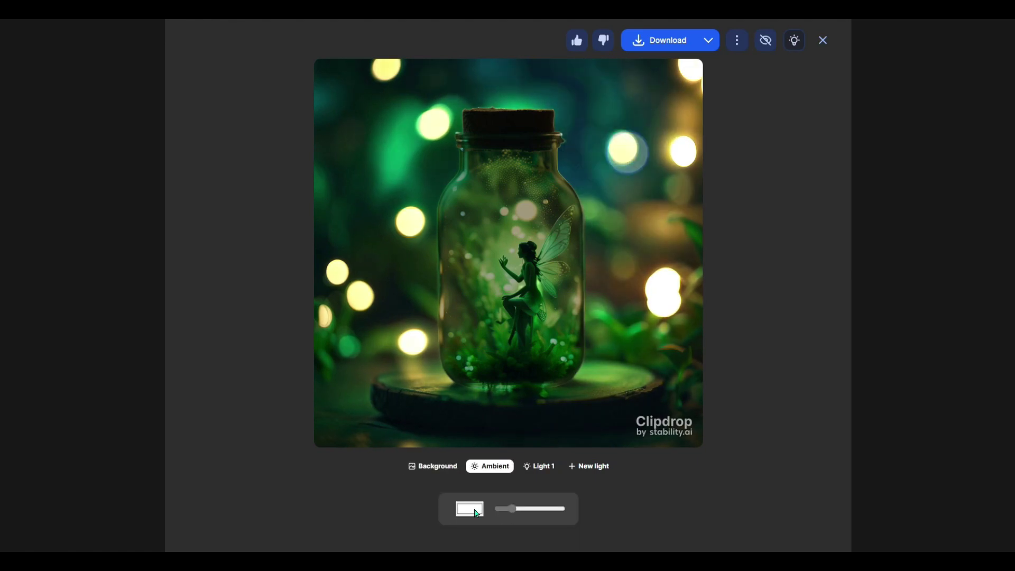
{"action": "left_click_drag", "start_coordinate": [516, 511], "coordinate": [503, 513]}
Step: Move Light 1 to just right of the jar at mid-height, with a short distance and a reduced radius
{"action": "left_click", "coordinate": [538, 466]}
{"action": "left_click_drag", "start_coordinate": [632, 143], "coordinate": [605, 223]}
{"action": "mouse_move", "coordinate": [454, 530]}
{"action": "left_mouse_down"}
{"action": "mouse_move", "coordinate": [486, 528]}
{"action": "mouse_move", "coordinate": [449, 543]}
{"action": "left_mouse_up"}
{"action": "left_click_drag", "start_coordinate": [612, 530], "coordinate": [553, 508]}
{"action": "left_click_drag", "start_coordinate": [605, 236], "coordinate": [610, 229]}
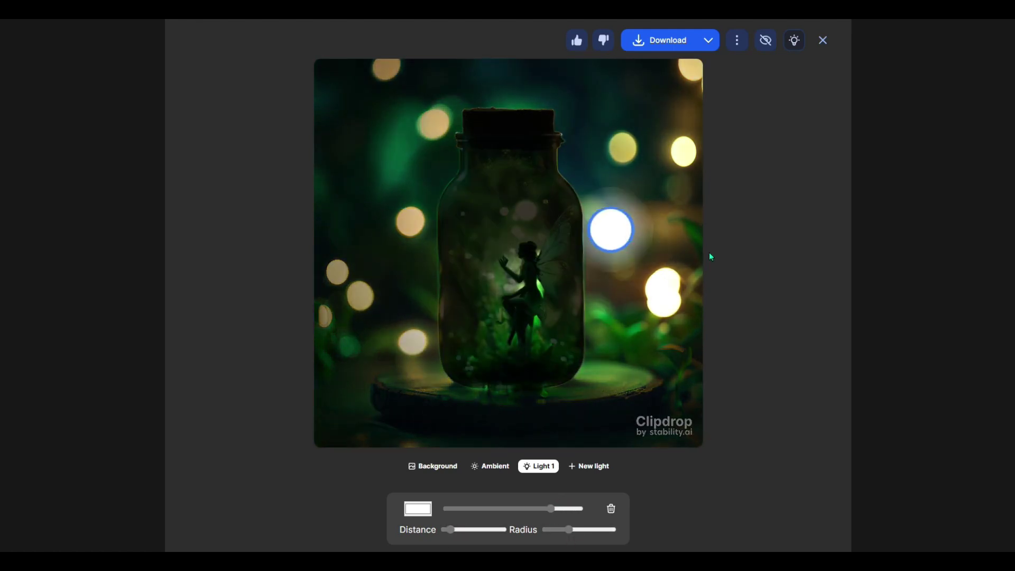
Step: Compare the relit image with the original by toggling the light handles and the relighting effect
{"action": "left_click", "coordinate": [766, 45]}
{"action": "left_click", "coordinate": [794, 42]}
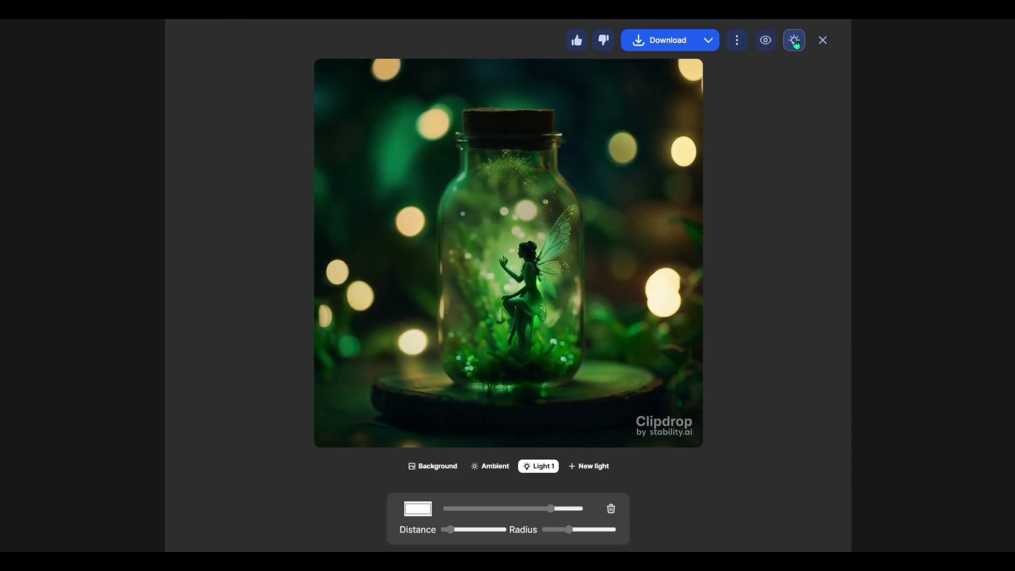
{"action": "left_click", "coordinate": [795, 42]}
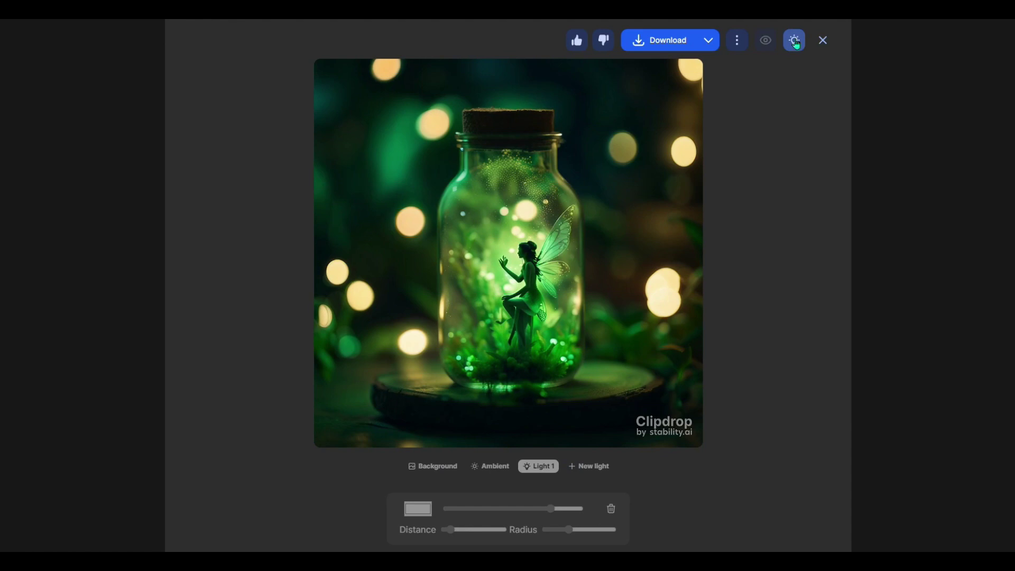
Step: Add a second light, colour it bright red, and place it left of the jar at mid-height
{"action": "left_click", "coordinate": [589, 466]}
{"action": "left_click", "coordinate": [418, 509]}
{"action": "left_click", "coordinate": [481, 392]}
{"action": "left_click", "coordinate": [515, 363]}
{"action": "left_click", "coordinate": [530, 239]}
{"action": "left_click_drag", "start_coordinate": [530, 239], "coordinate": [374, 224]}
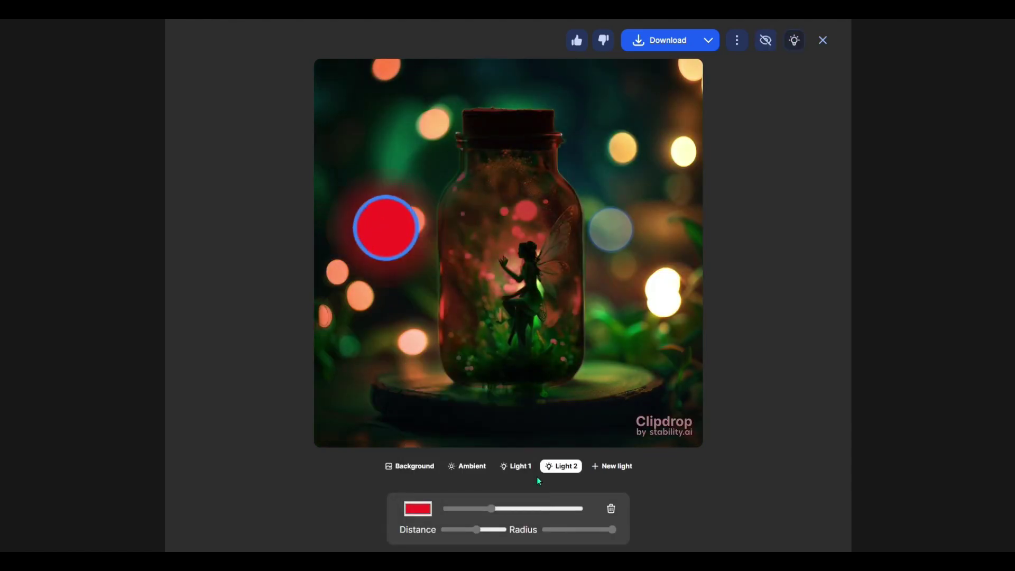
Step: Hide the light handles, send the relit image to Cleanup imperfections, and brush out the Clipdrop watermark
{"action": "key", "text": "h"}
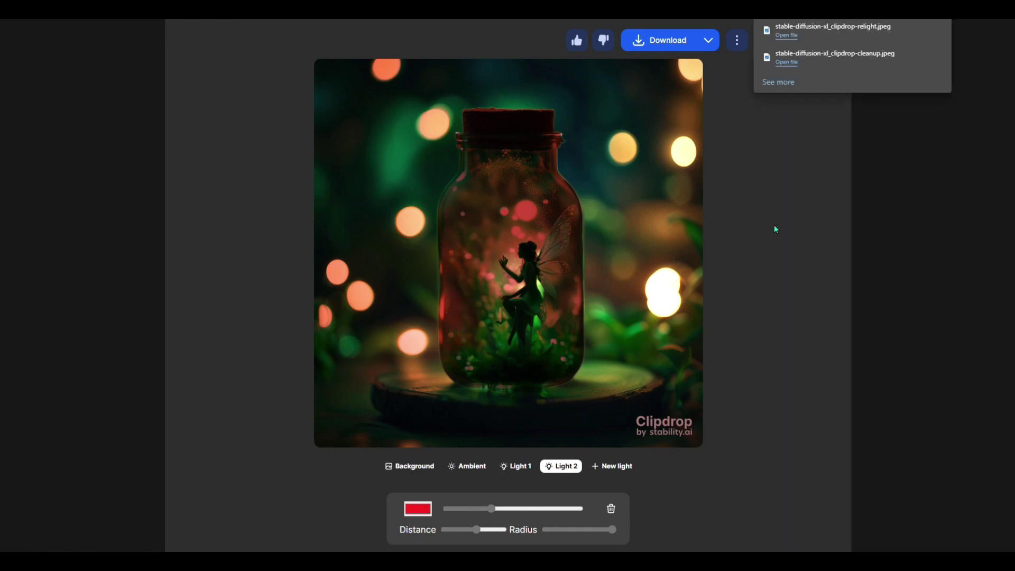
{"action": "left_click", "coordinate": [737, 41]}
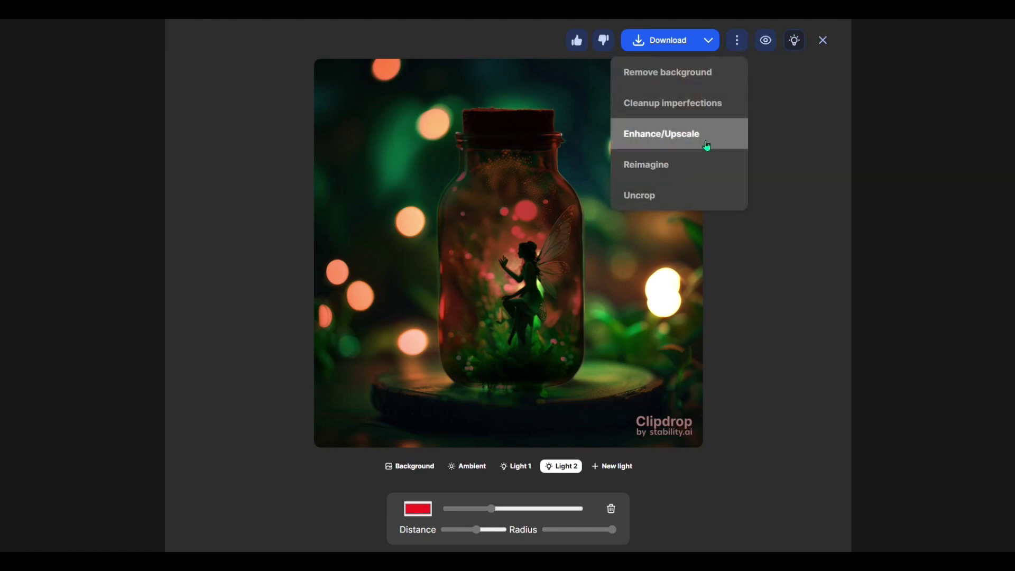
{"action": "left_click", "coordinate": [683, 104]}
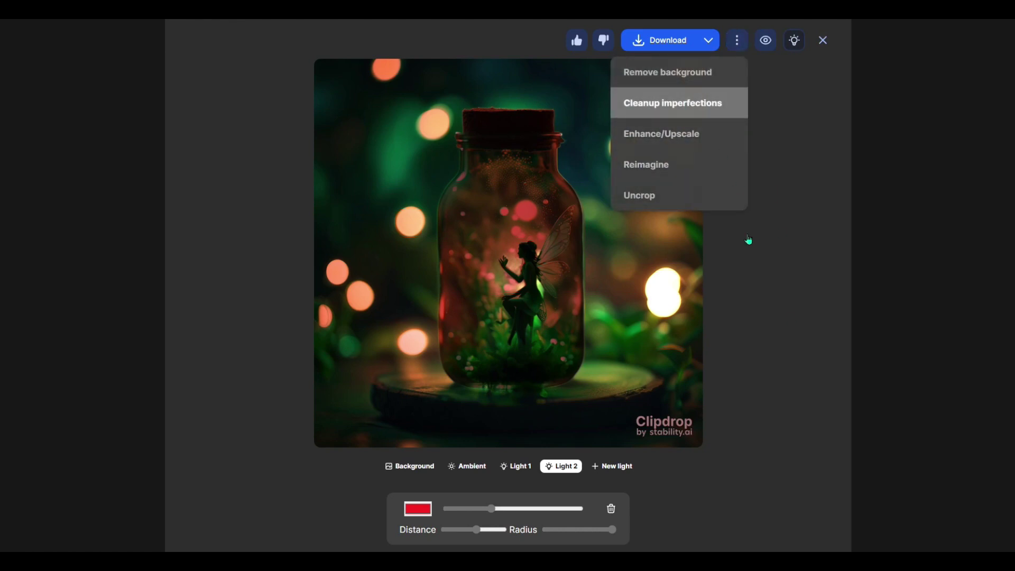
{"action": "mouse_move", "coordinate": [706, 518]}
{"action": "left_mouse_down"}
{"action": "mouse_move", "coordinate": [739, 531]}
{"action": "mouse_move", "coordinate": [748, 521]}
{"action": "mouse_move", "coordinate": [663, 532]}
{"action": "left_mouse_up"}
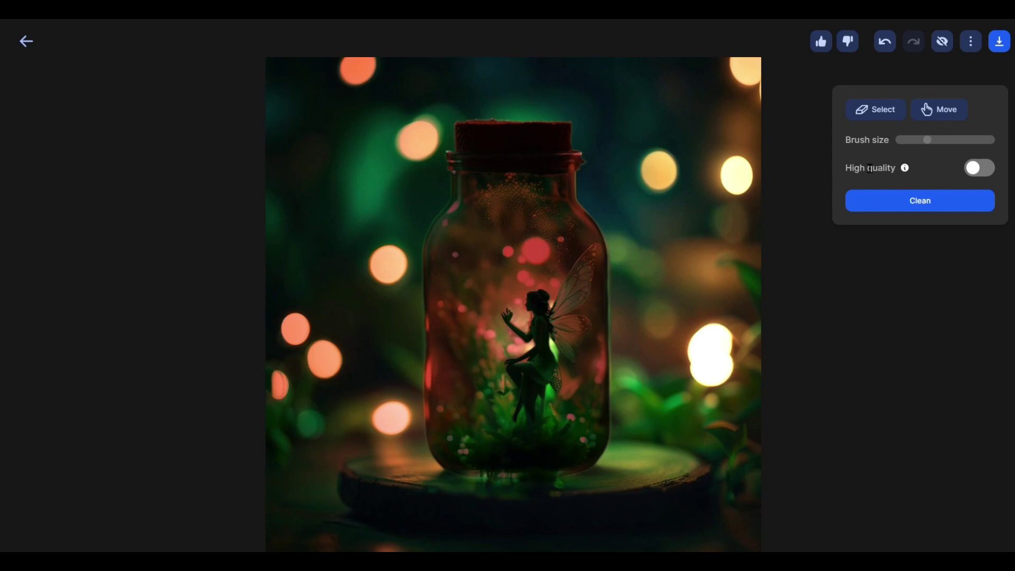
Step: Undo the watermark cleanup and send the image to Enhance/Upscale
{"action": "key", "text": "ctrl+z"}
{"action": "left_click", "coordinate": [970, 43]}
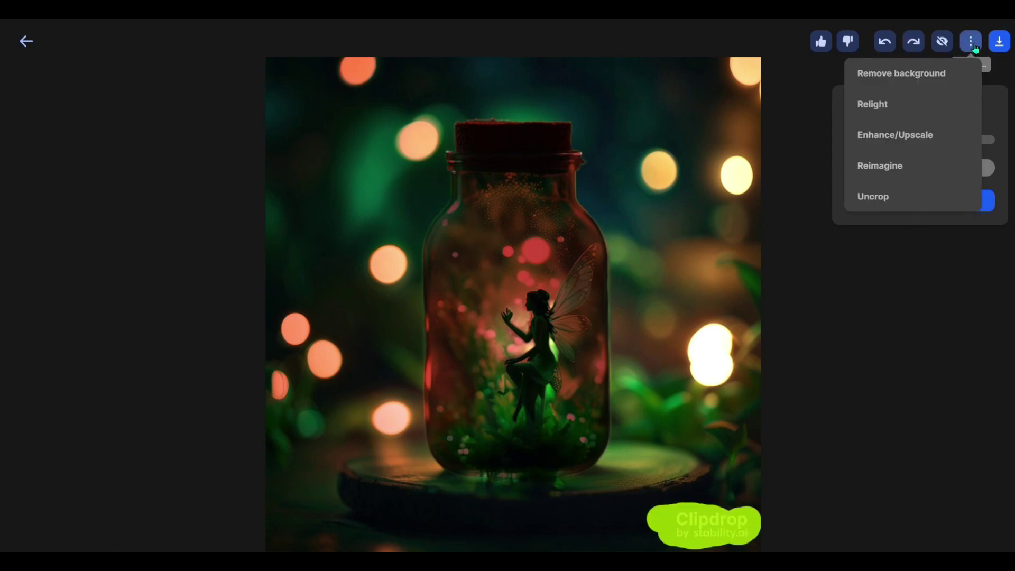
{"action": "left_click", "coordinate": [899, 136]}
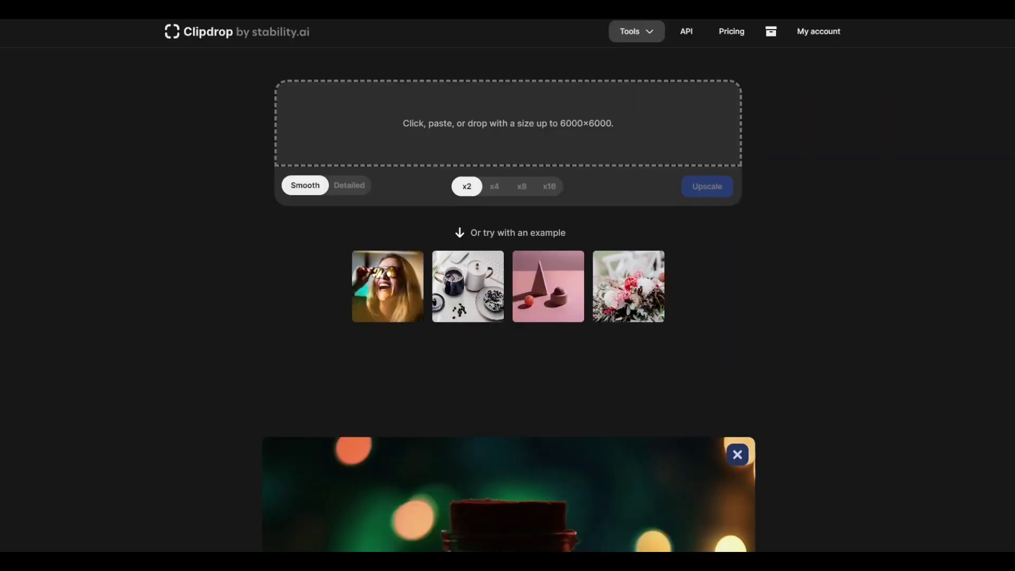
Step: Examine the upscaled fairy jar image against the original with the before/after comparison slider
{"action": "scroll", "coordinate": [782, 449], "scroll_direction": "down", "scroll_amount": 3}
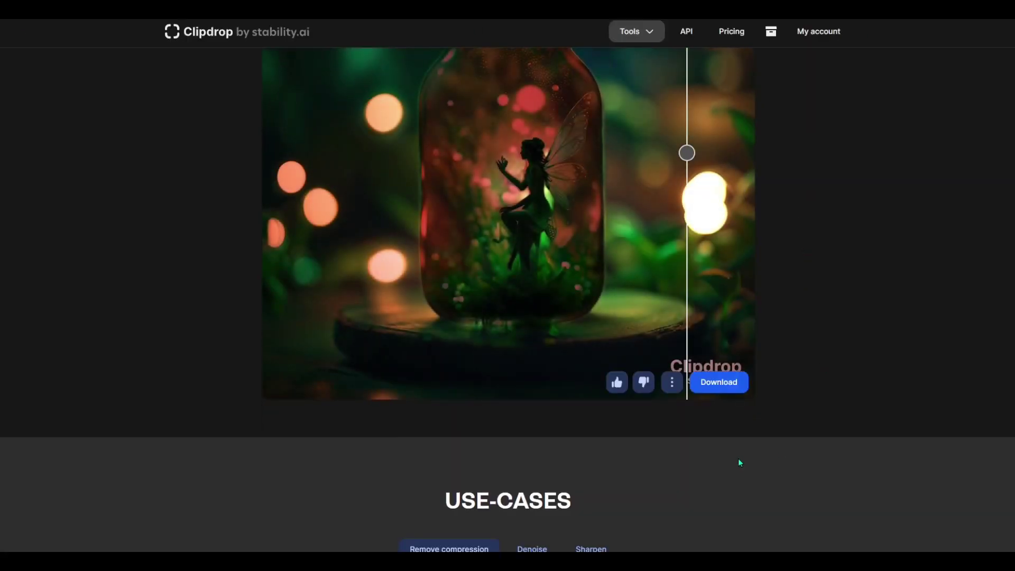
{"action": "scroll", "coordinate": [737, 458], "scroll_direction": "down", "scroll_amount": 4}
{"action": "scroll", "coordinate": [737, 458], "scroll_direction": "up", "scroll_amount": 5}
{"action": "scroll", "coordinate": [752, 340], "scroll_direction": "up", "scroll_amount": 3}
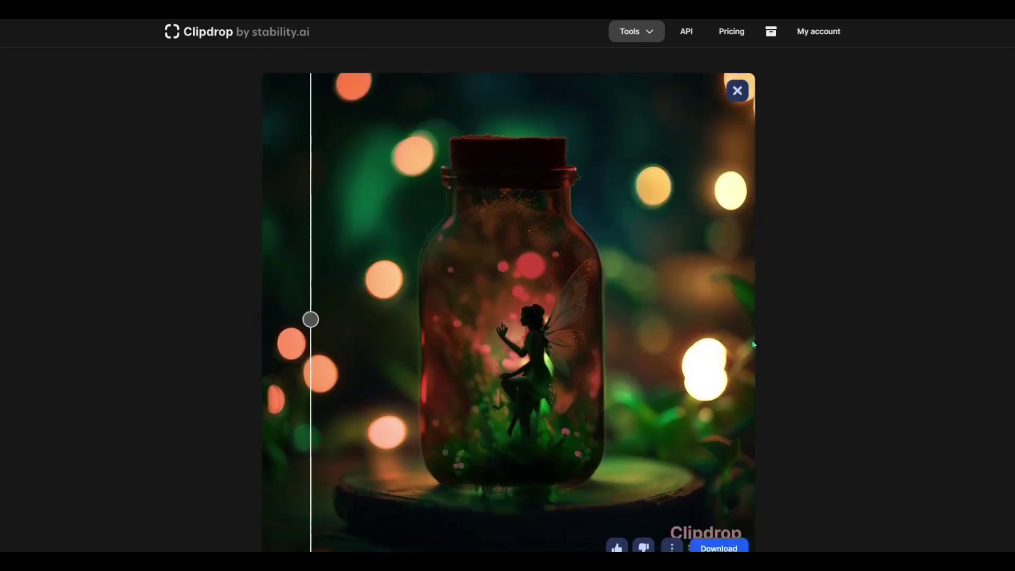
{"action": "scroll", "coordinate": [350, 289], "scroll_direction": "up", "scroll_amount": 2}
{"action": "left_click_drag", "start_coordinate": [312, 394], "coordinate": [333, 402]}
Step: View the upscaler's Sharpen use case, then move the jar image's comparison divider past its left edge and review the upscaling options
{"action": "scroll", "coordinate": [605, 414], "scroll_direction": "down", "scroll_amount": 7}
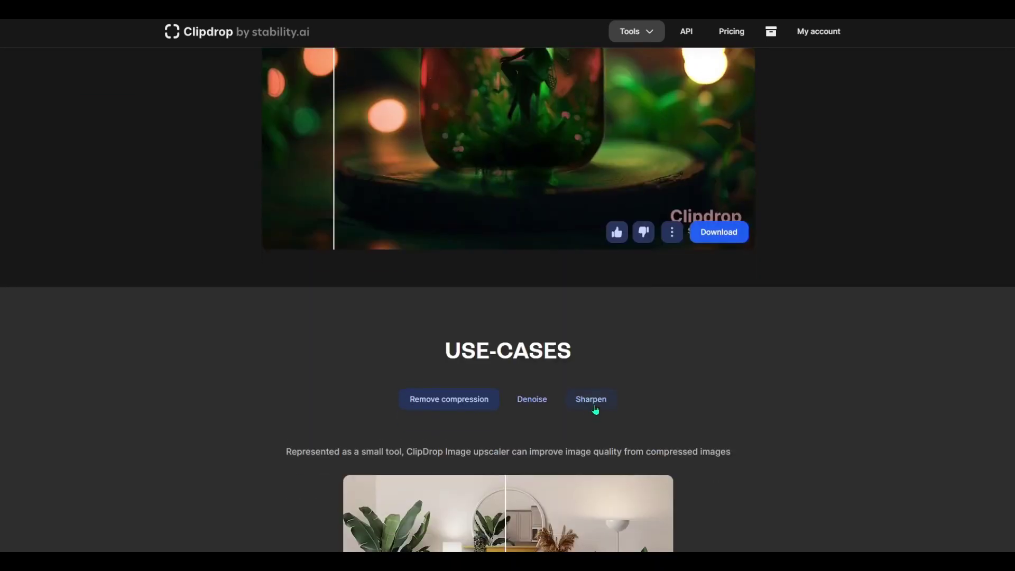
{"action": "left_click", "coordinate": [584, 393]}
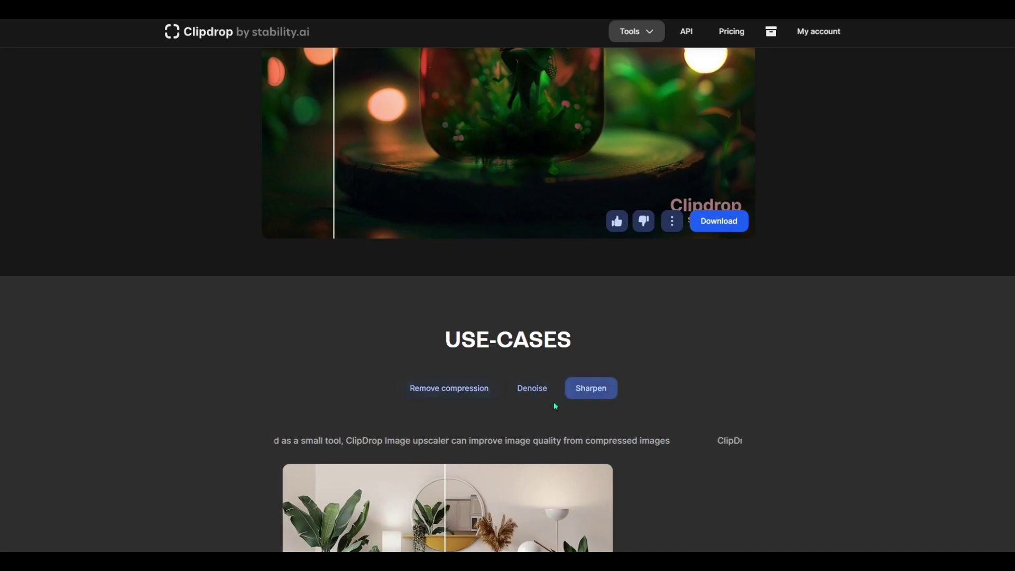
{"action": "scroll", "coordinate": [594, 431], "scroll_direction": "down", "scroll_amount": 4}
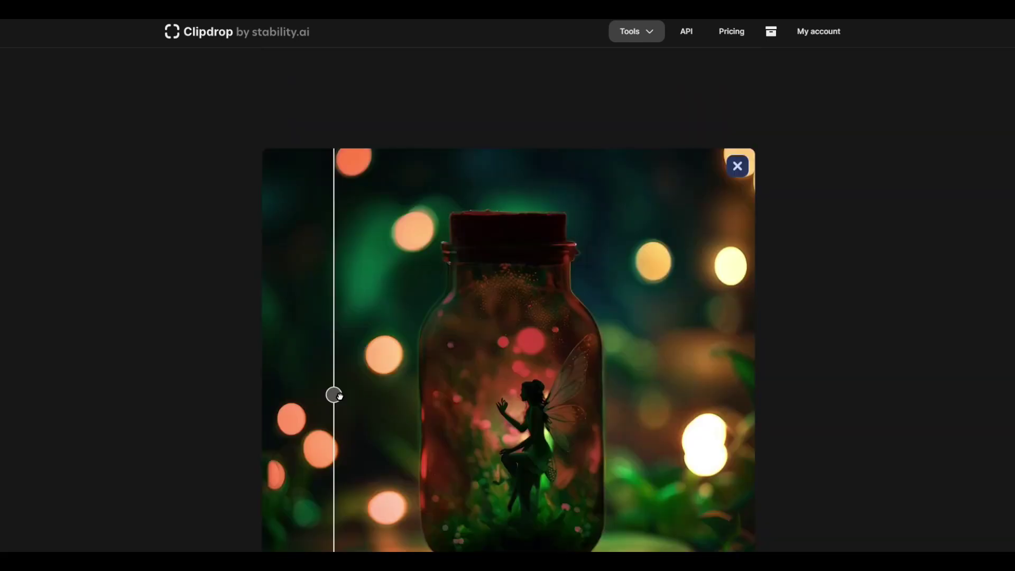
{"action": "left_click_drag", "start_coordinate": [338, 397], "coordinate": [244, 379]}
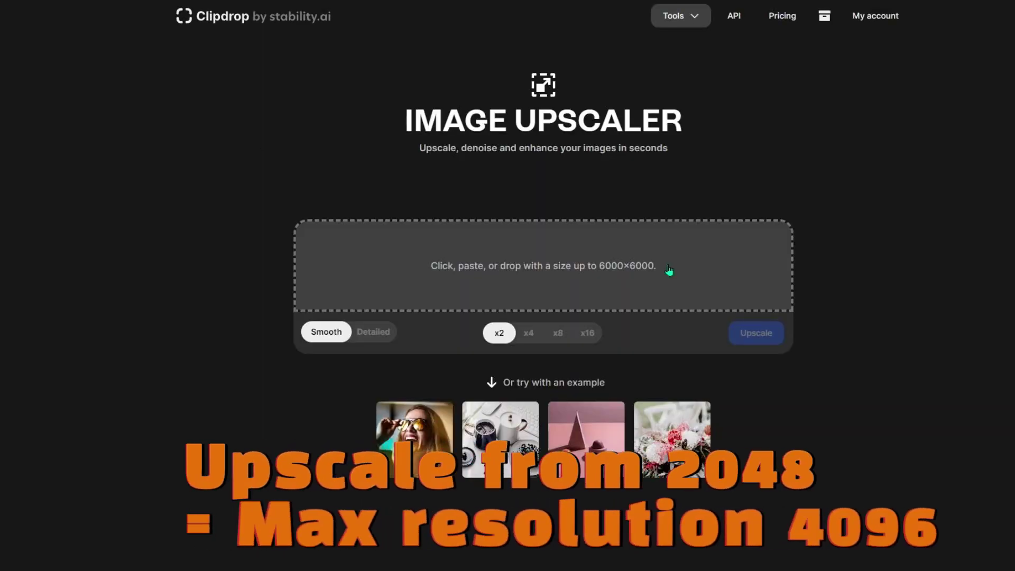
{"action": "key", "text": "ctrl+v"}
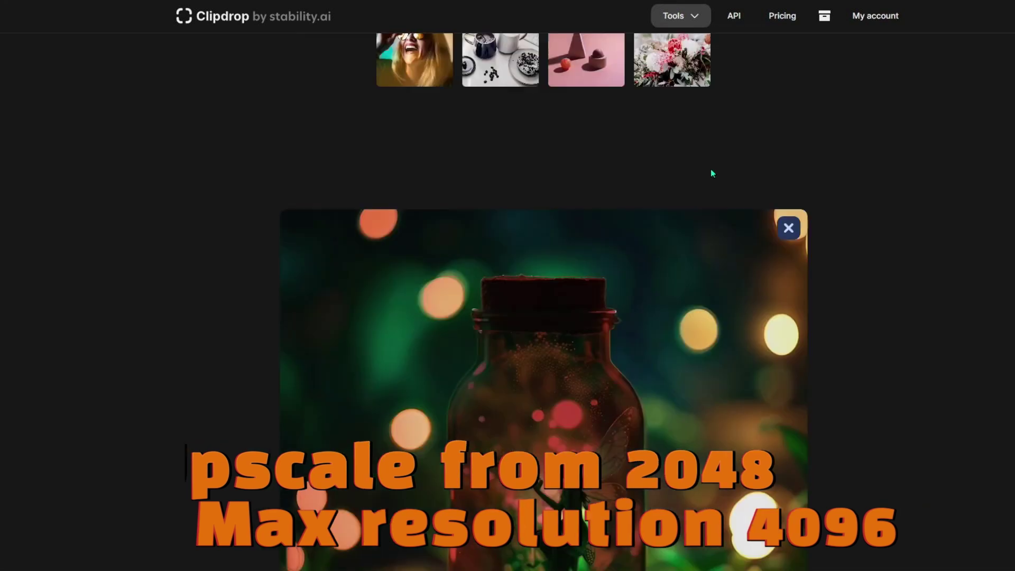
Step: Open the pricing page, show monthly billing, and compare the features and limits of the Free and Pro plans
{"action": "left_click", "coordinate": [782, 15]}
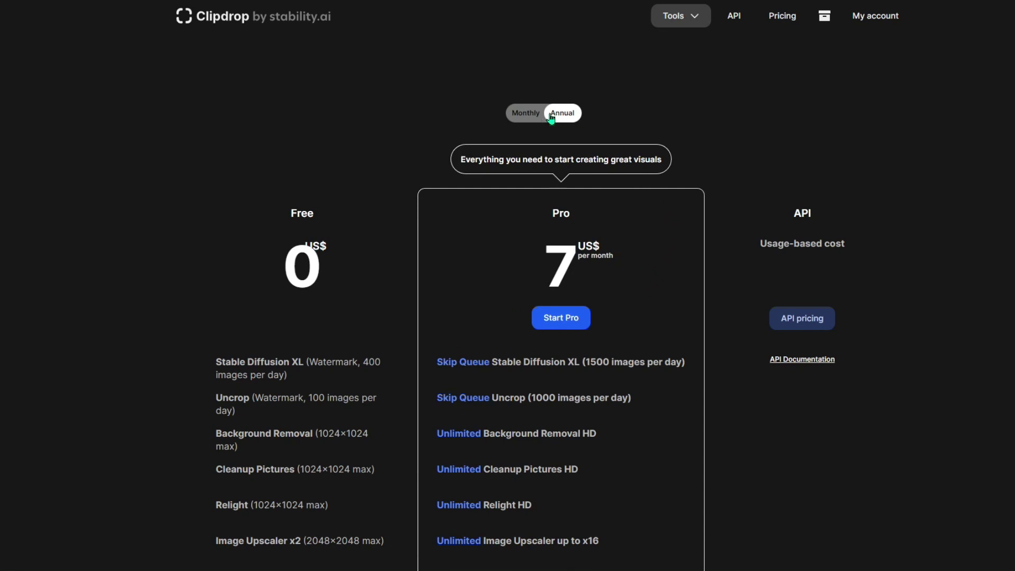
{"action": "left_click", "coordinate": [519, 115]}
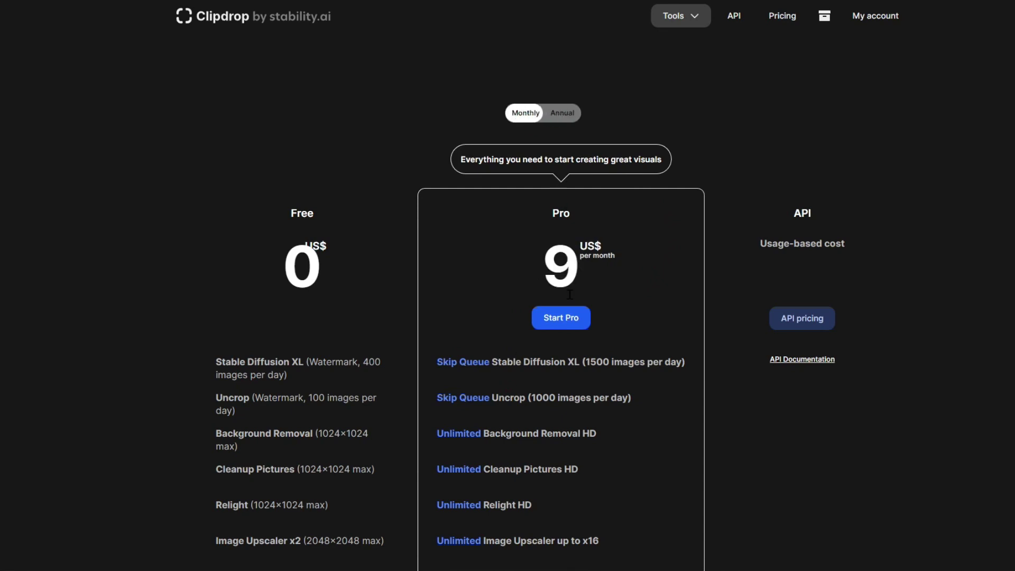
{"action": "scroll", "coordinate": [567, 312], "scroll_direction": "down", "scroll_amount": 5}
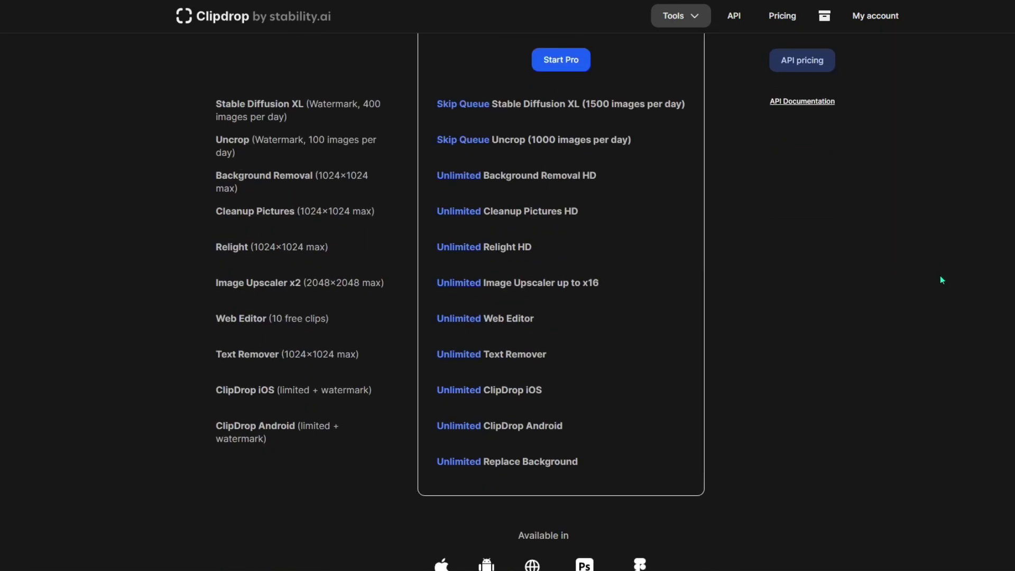
{"action": "scroll", "coordinate": [736, 290], "scroll_direction": "up", "scroll_amount": 5}
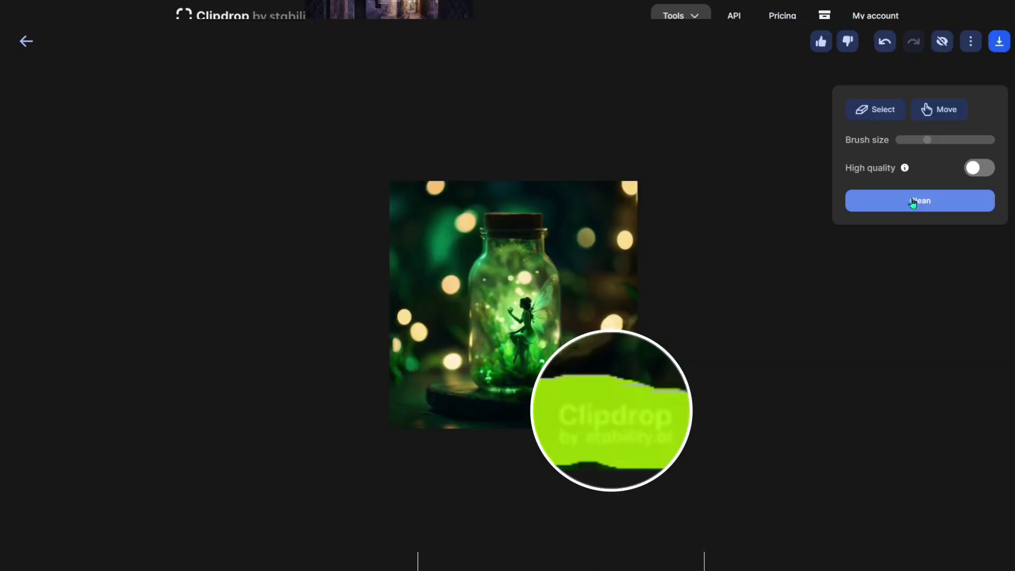
{"action": "left_click", "coordinate": [913, 203]}
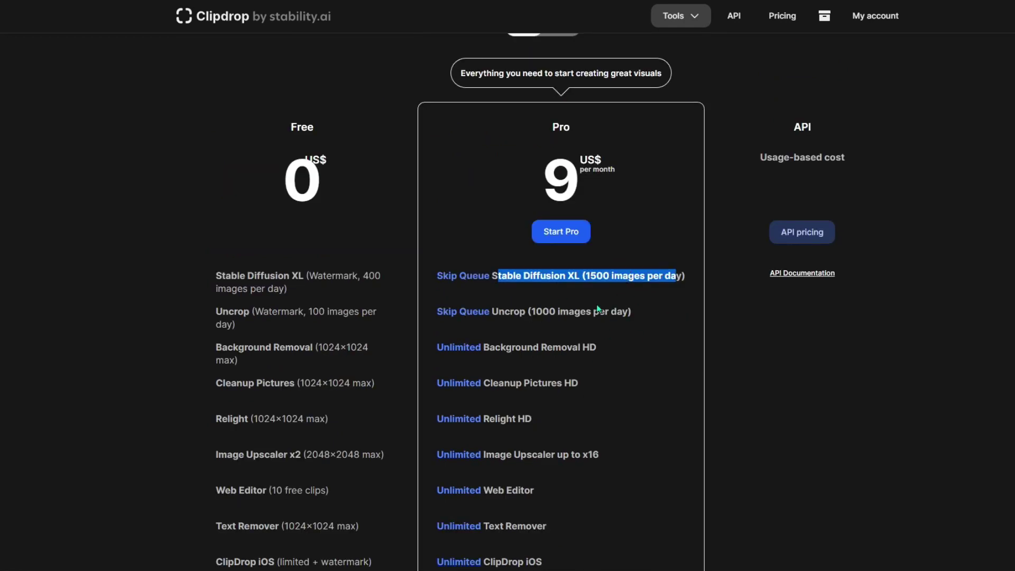
{"action": "left_click", "coordinate": [568, 292]}
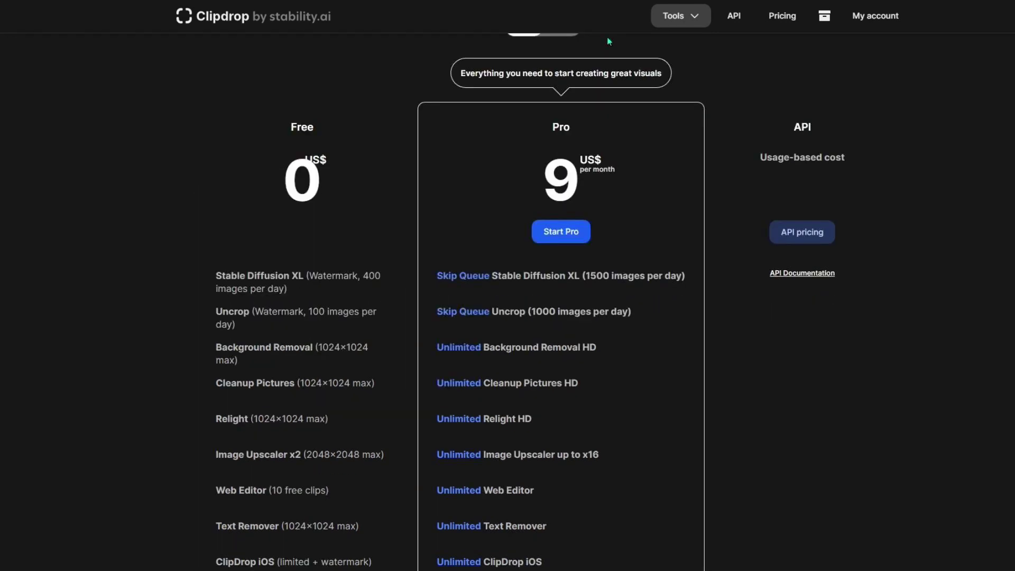